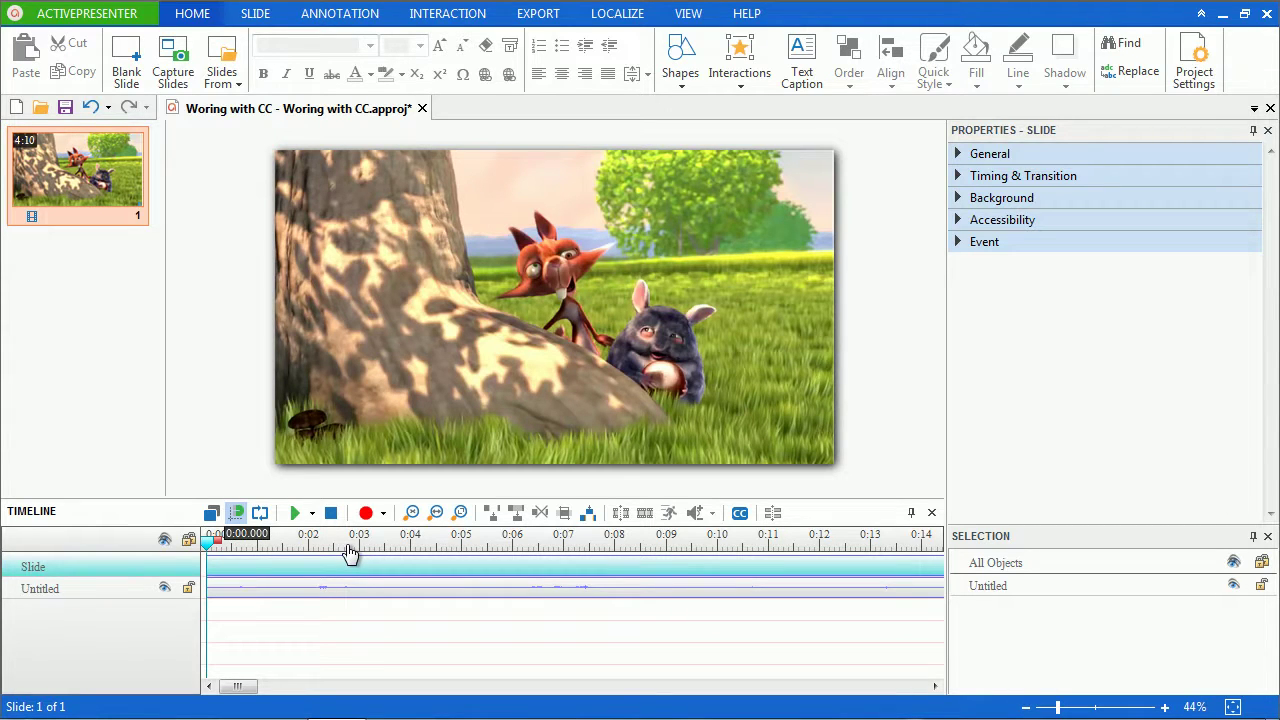
Insert a closed caption at 0:01.467 from the Annotation tab, creating its own caption track
left_click(283, 550)
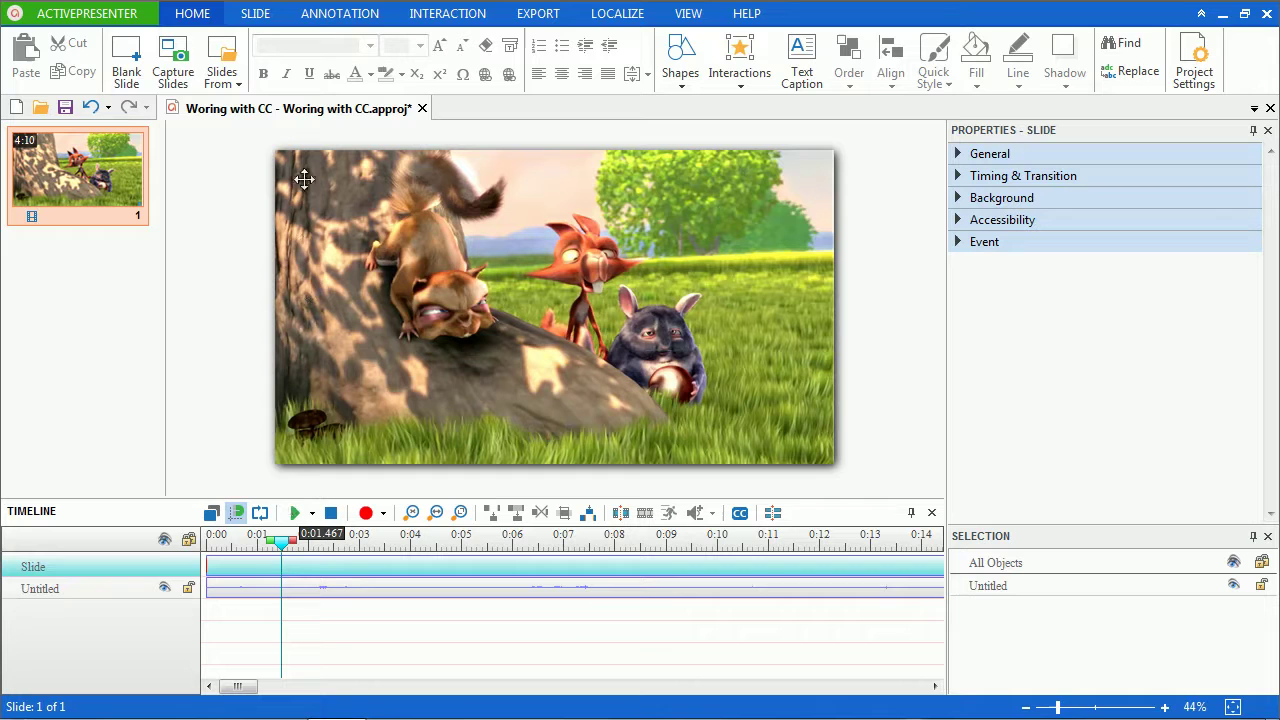
left_click(333, 20)
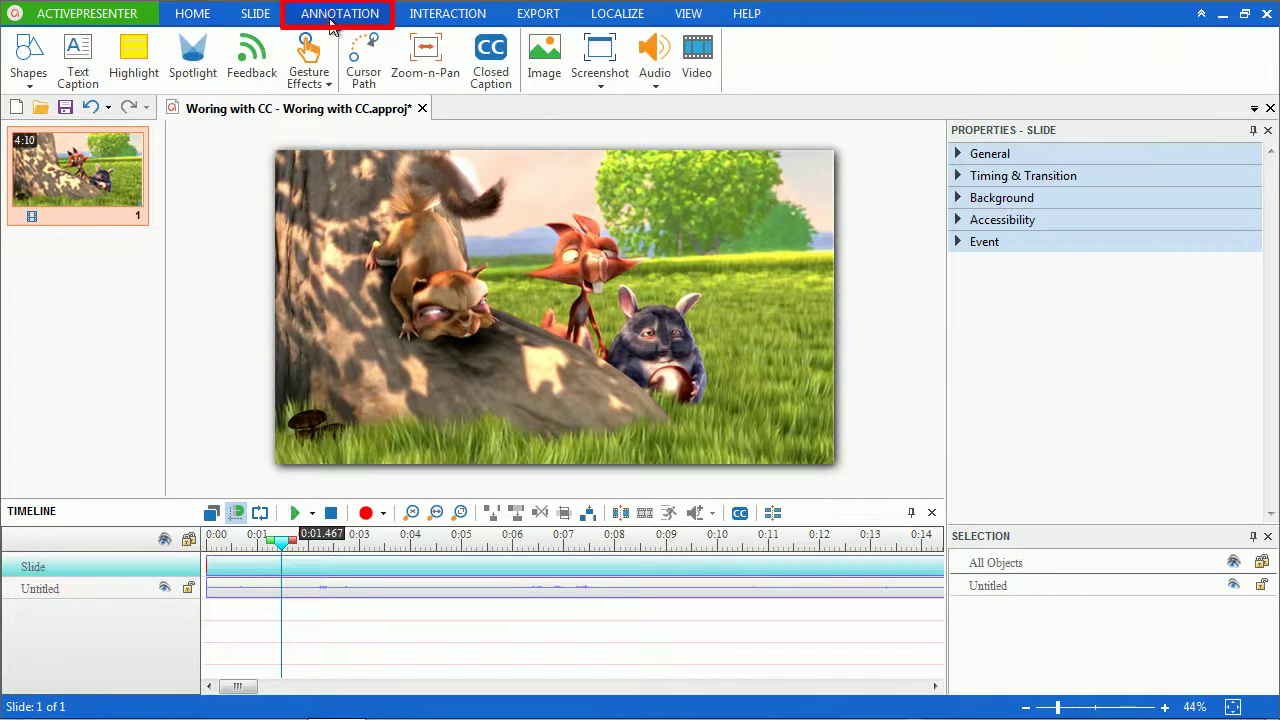
left_click(505, 76)
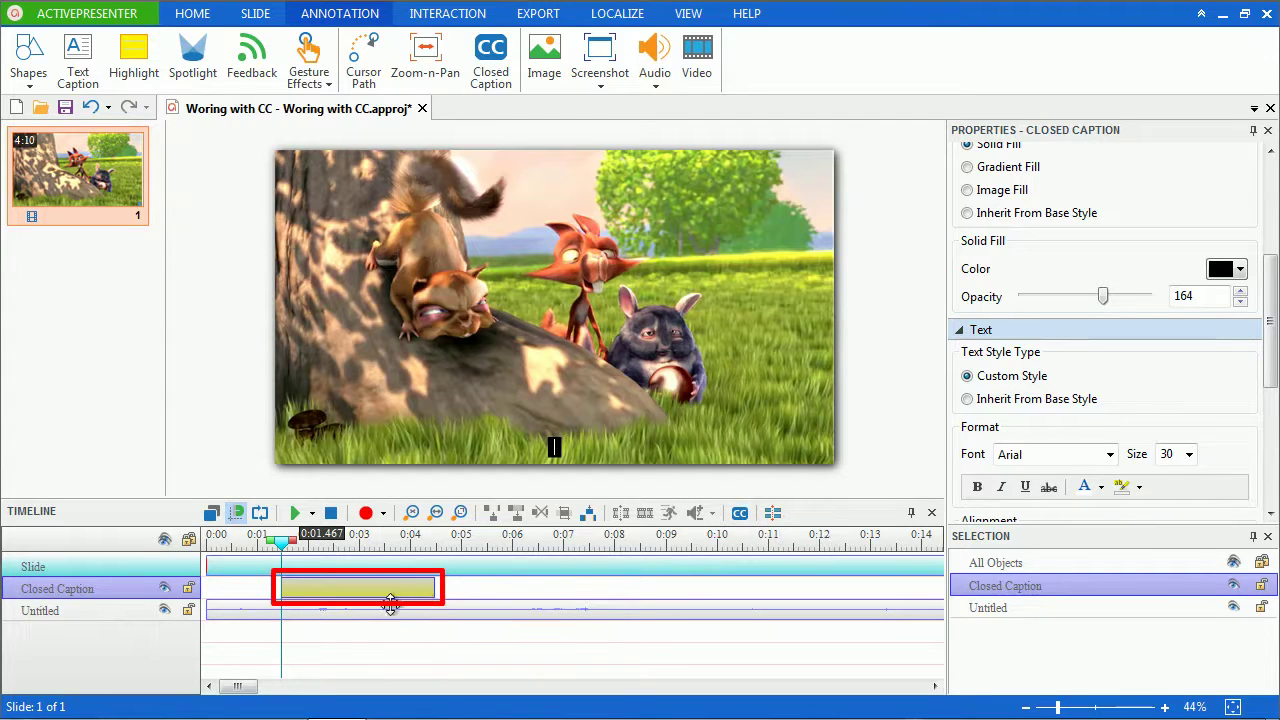
Trim the first caption to about two seconds and open its text box on the slide
mouse_move(380, 590)
left_mouse_down()
mouse_move(417, 589)
mouse_move(384, 591)
left_mouse_up()
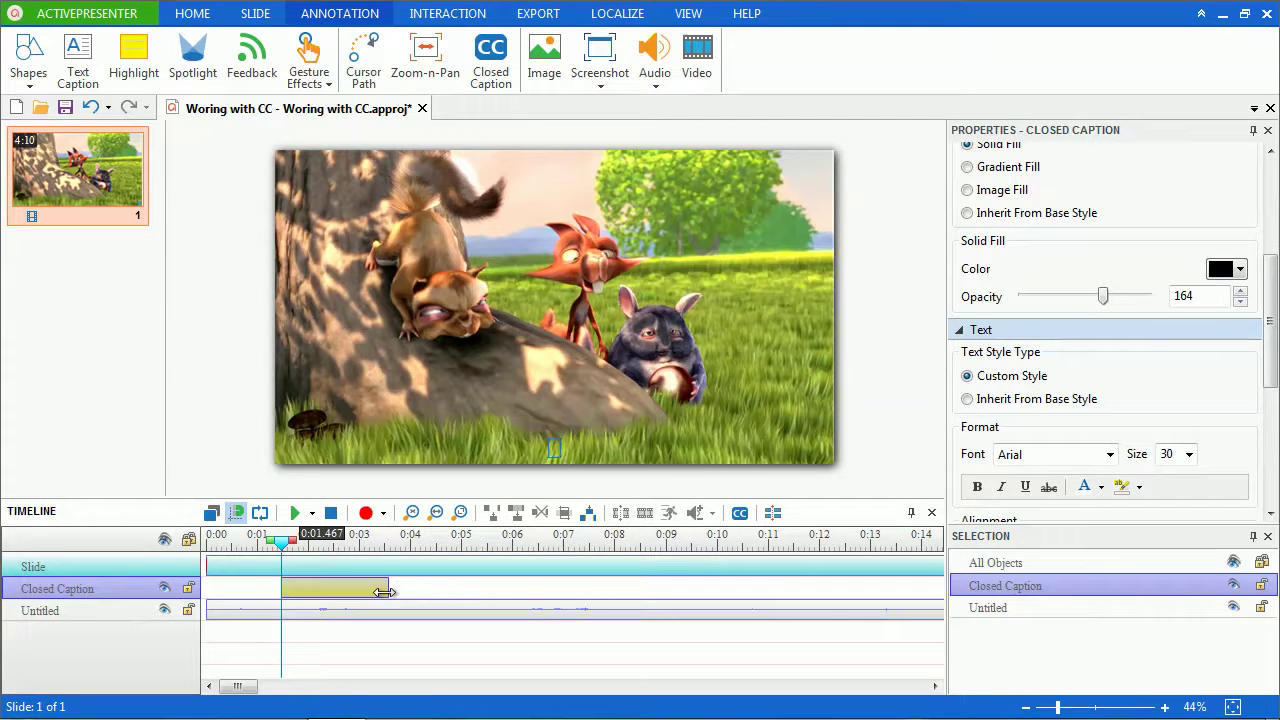
double_click(551, 446)
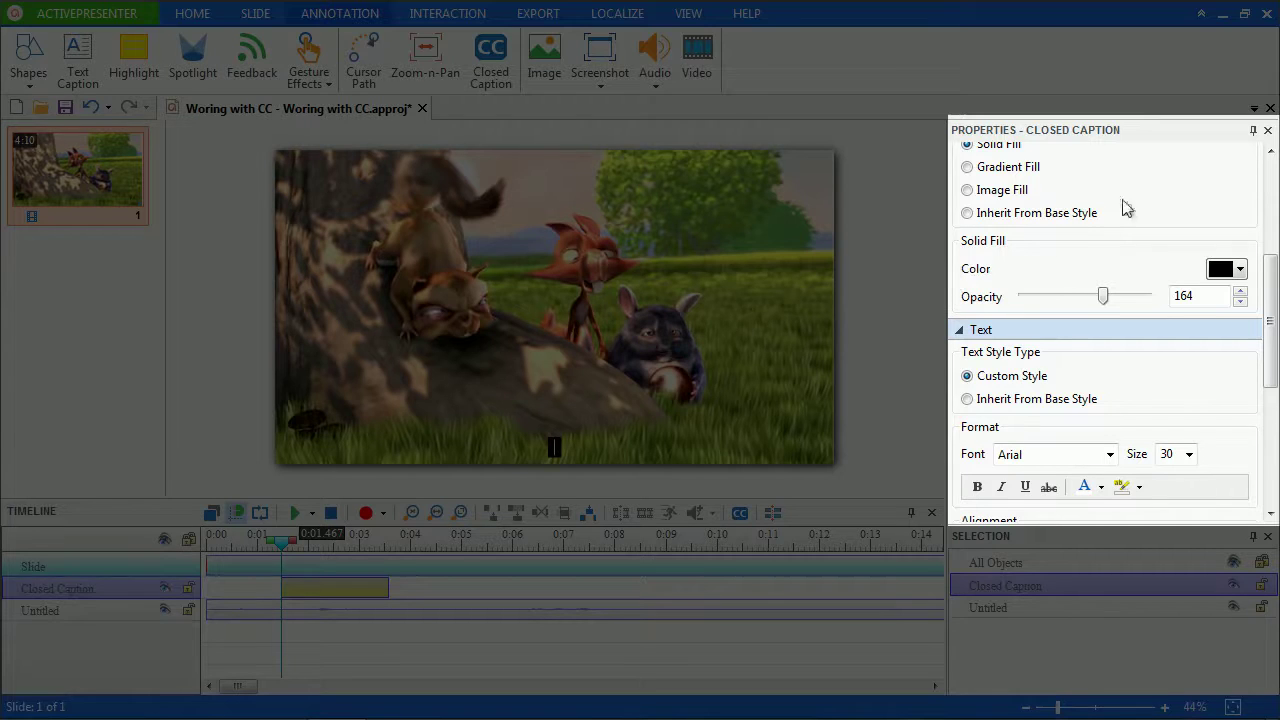
scroll(1160, 185, "up", 3)
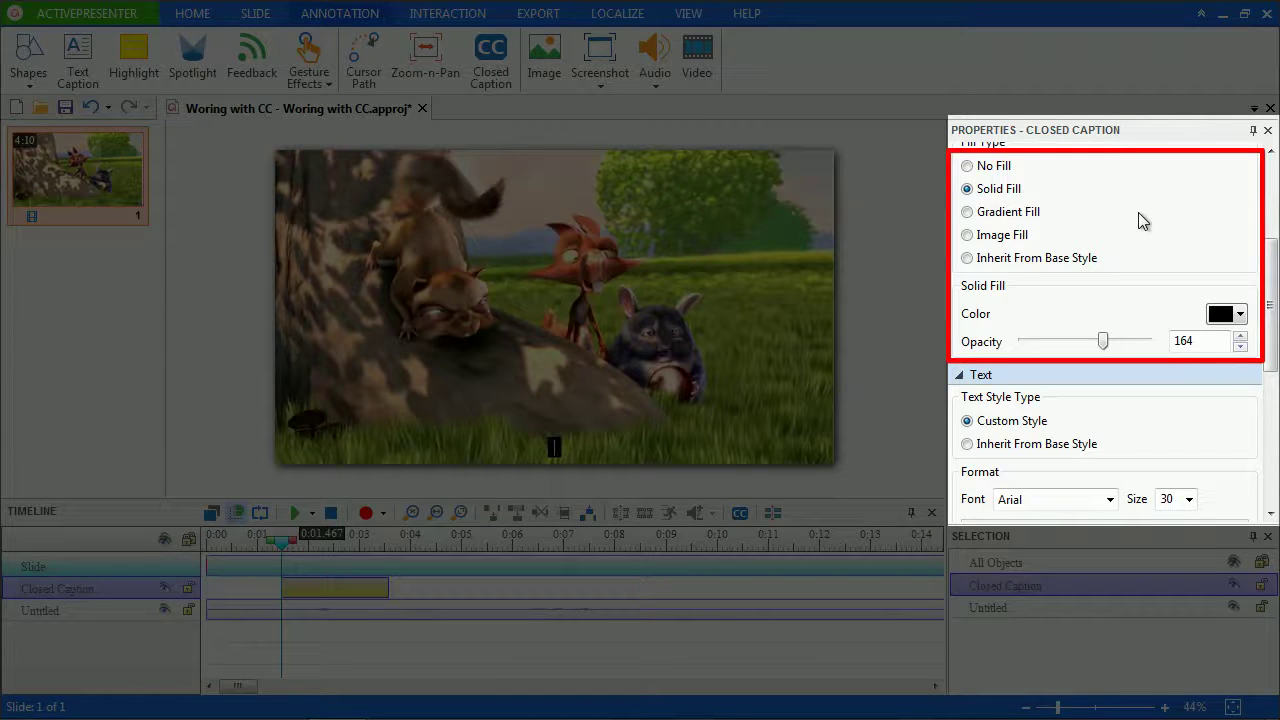
scroll(1143, 220, "down", 2)
scroll(1140, 220, "down", 2)
scroll(1140, 249, "down", 3)
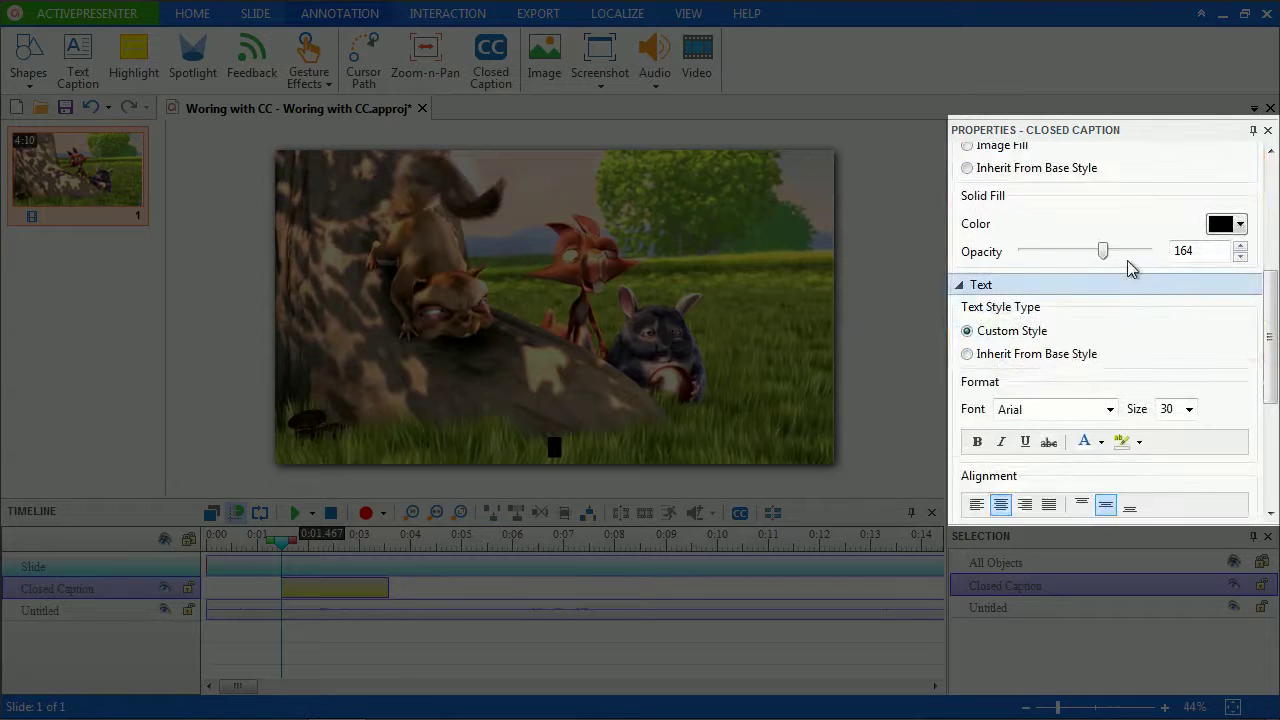
left_click(1218, 226)
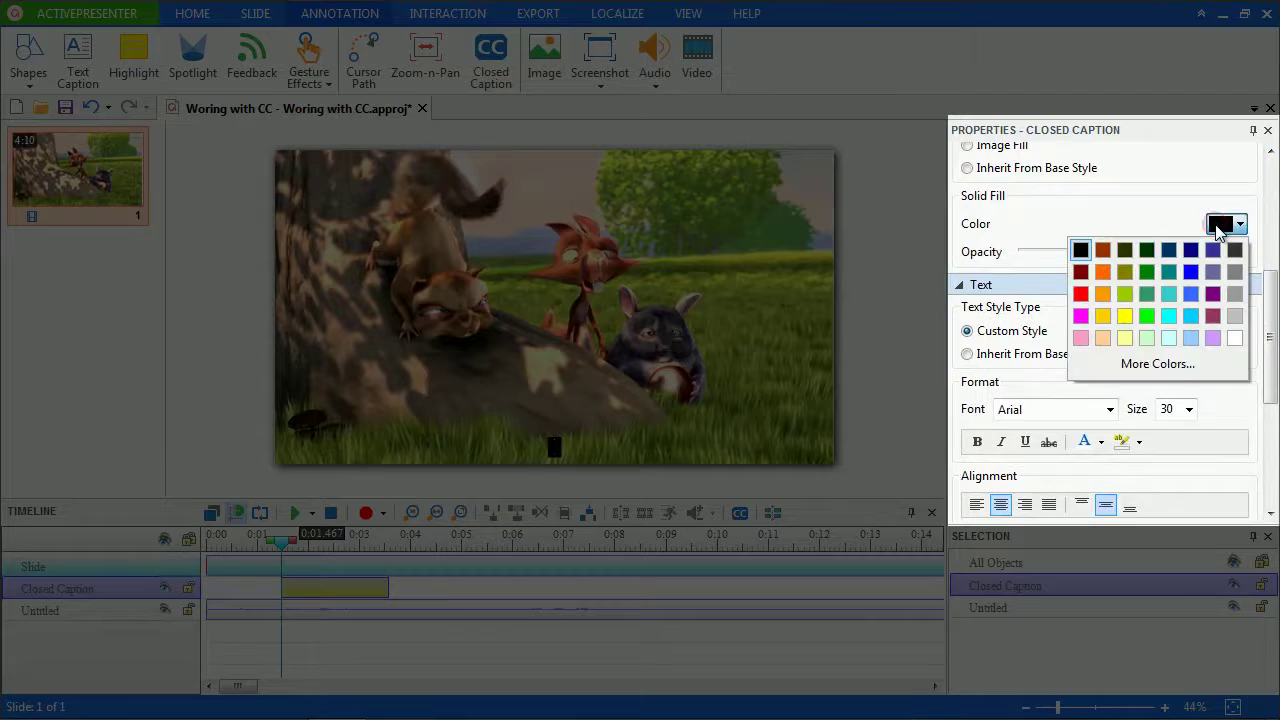
left_click(1222, 225)
scroll(1180, 277, "down", 1)
scroll(1182, 279, "down", 1)
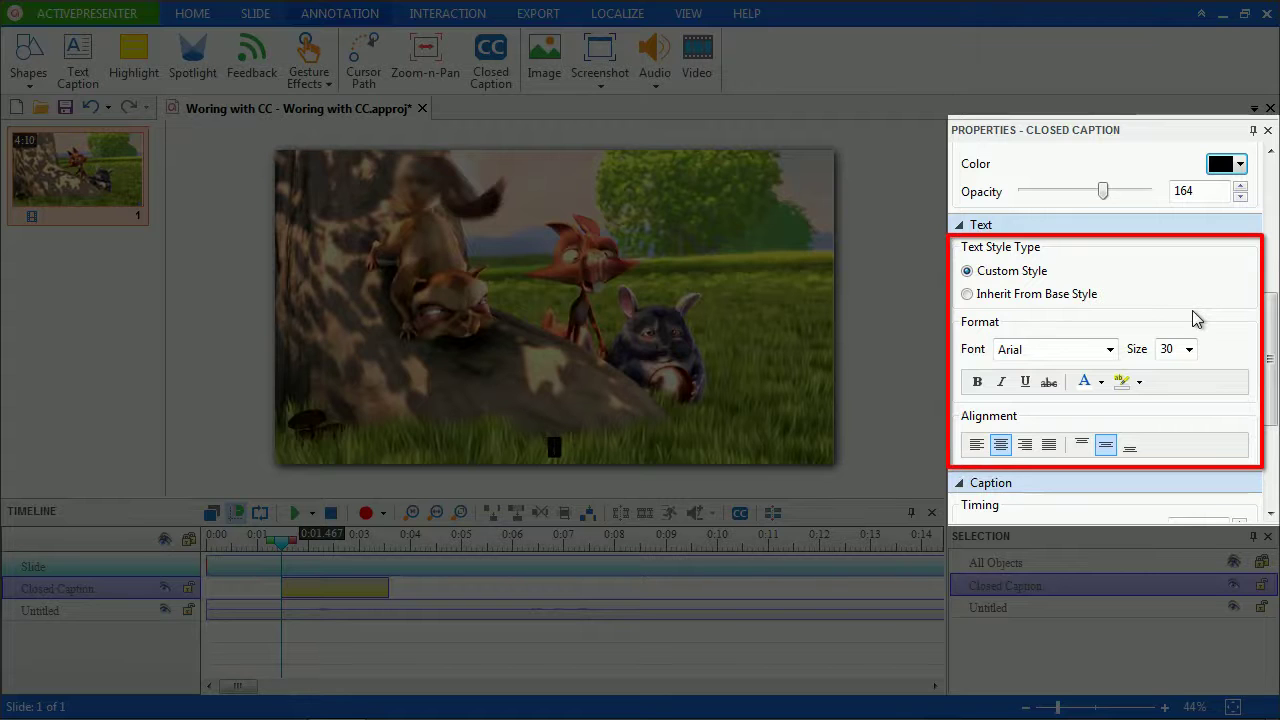
scroll(1198, 320, "down", 1)
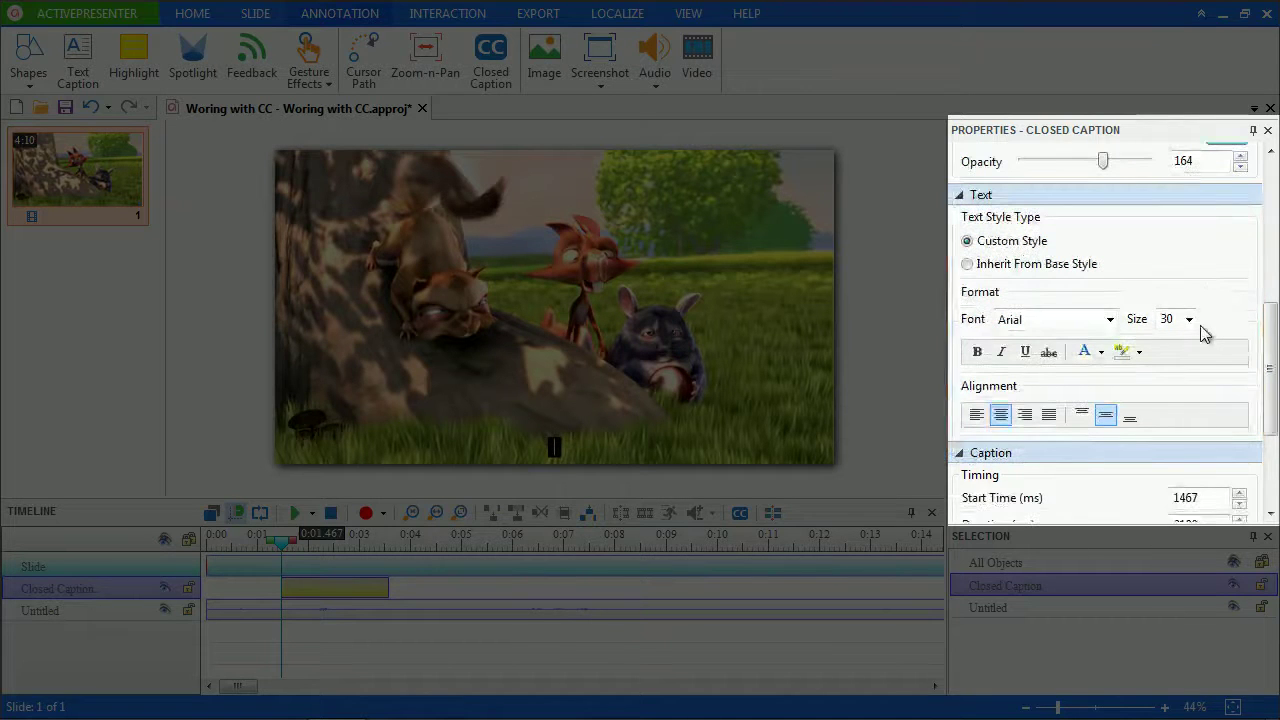
scroll(1201, 326, "down", 2)
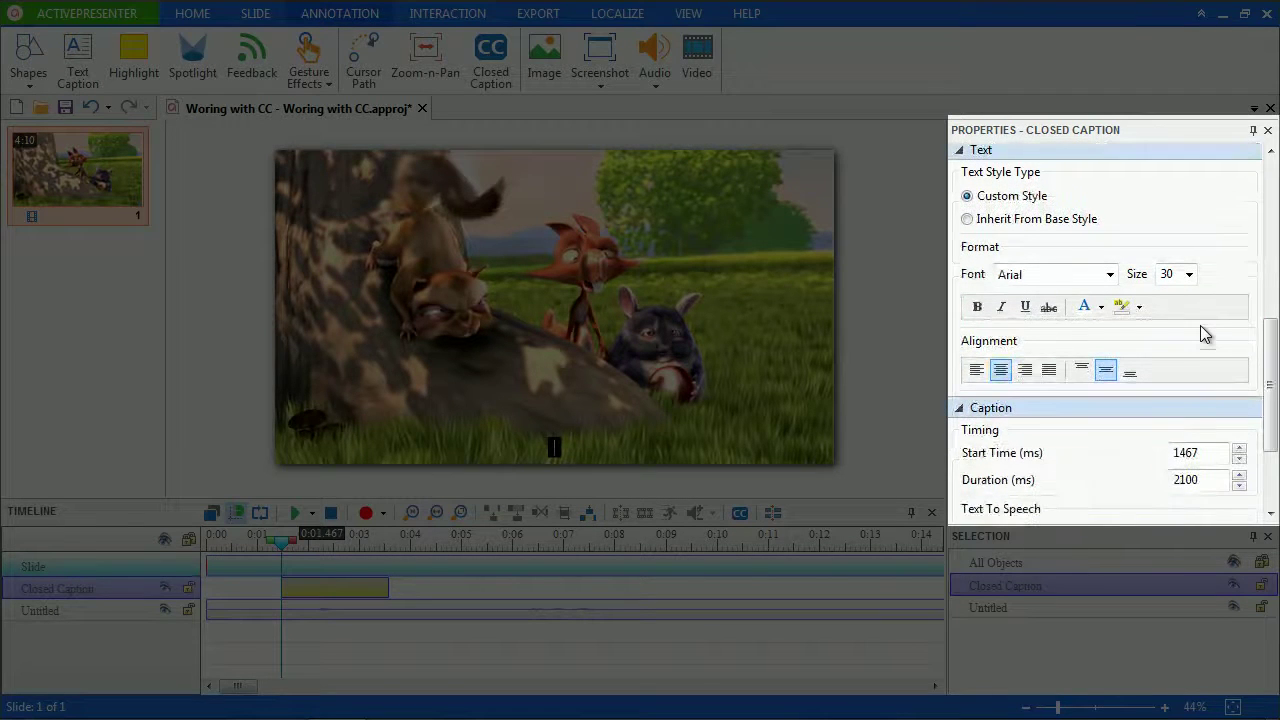
scroll(1203, 333, "down", 1)
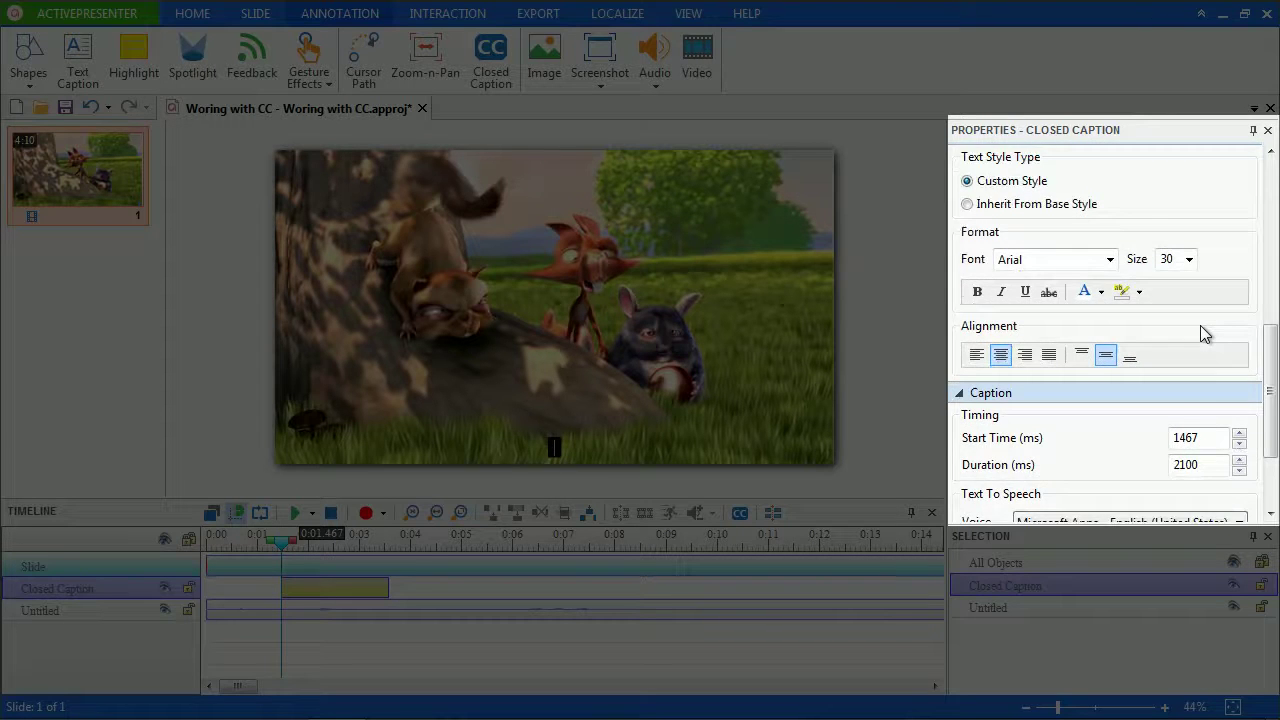
scroll(1200, 325, "down", 4)
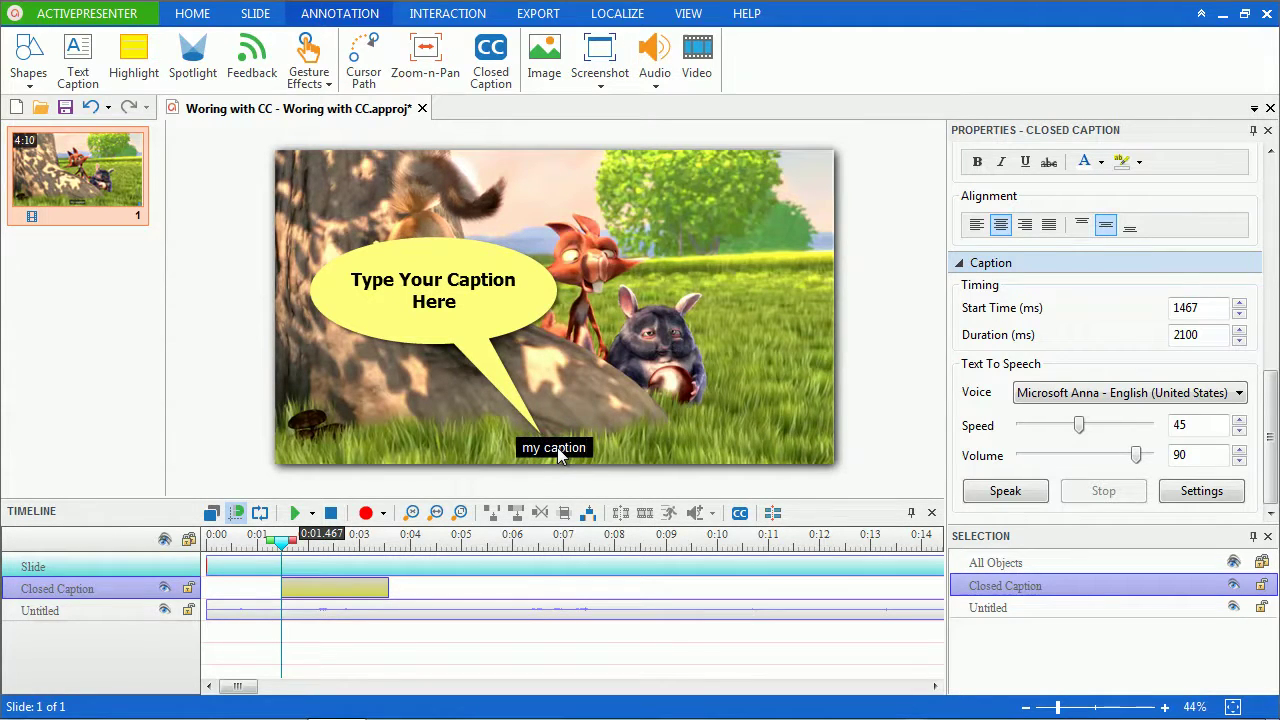
Preview the slide from near the start to check that 'my caption' shows, stopping near 0:04
left_click(249, 545)
left_click(295, 513)
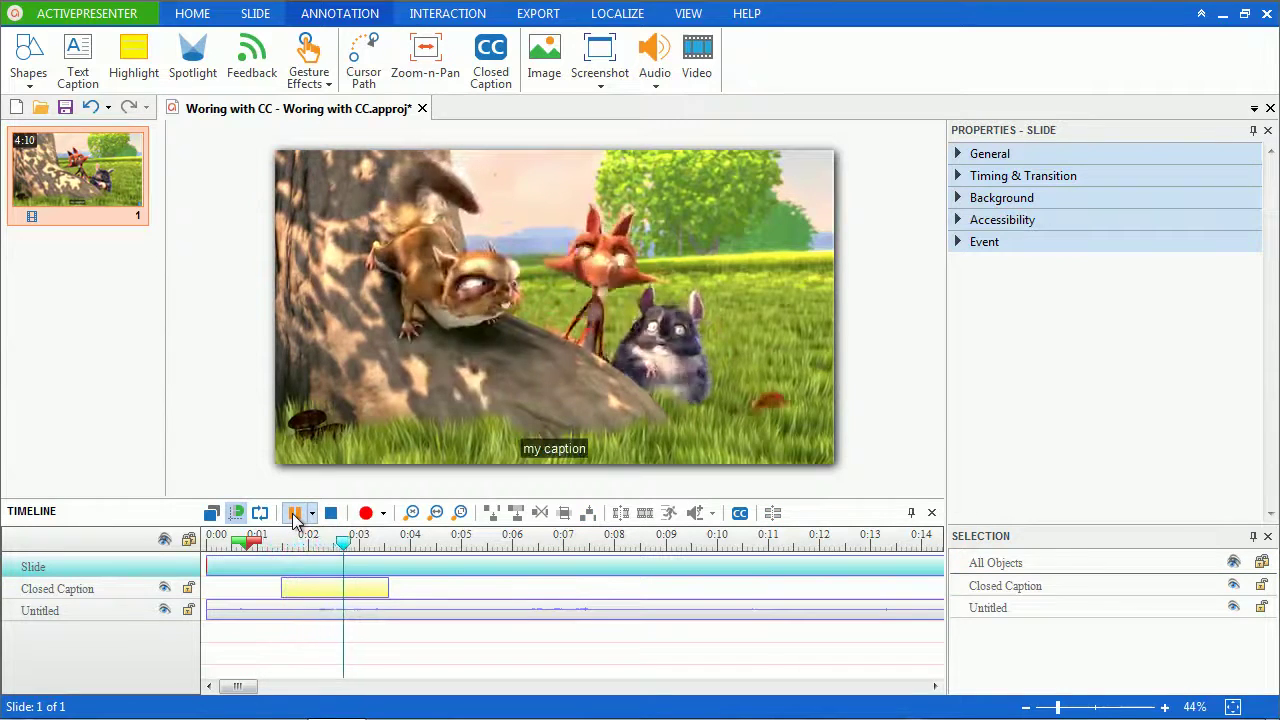
left_click(297, 514)
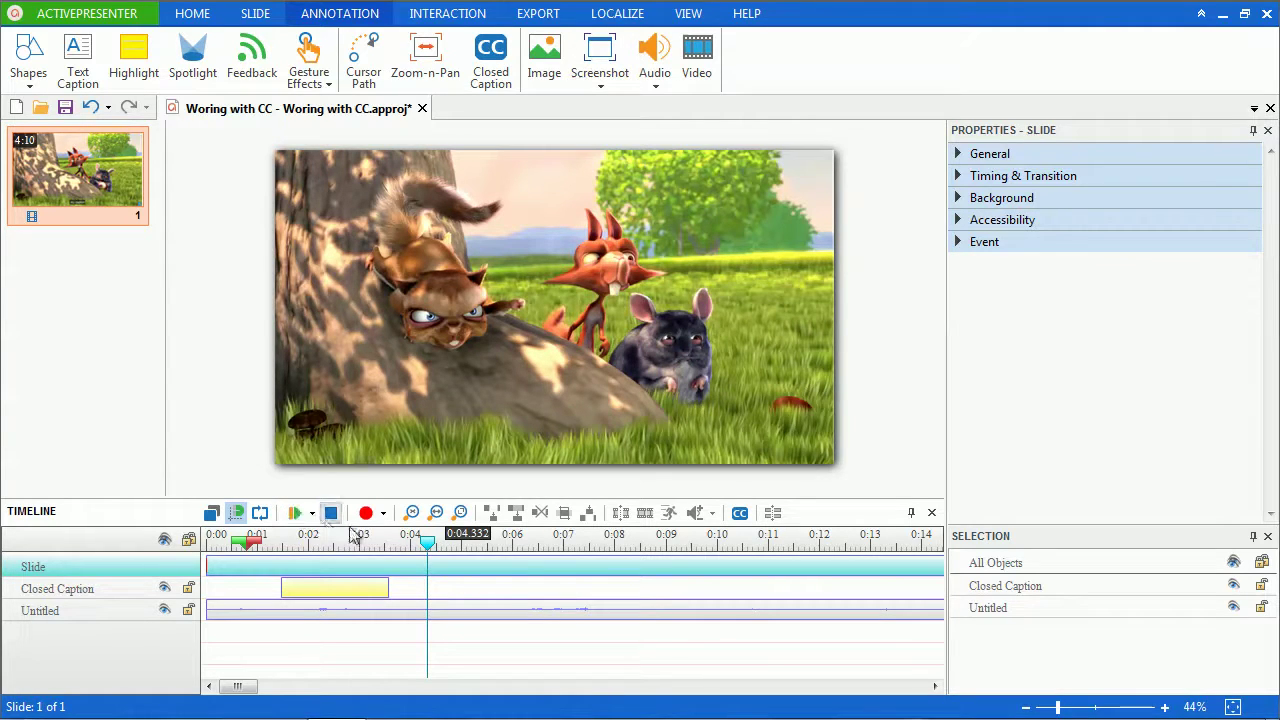
Add captions 'my caption 2' at 0:05.575 and 'my caption 3' at 0:09.879
left_click(494, 553)
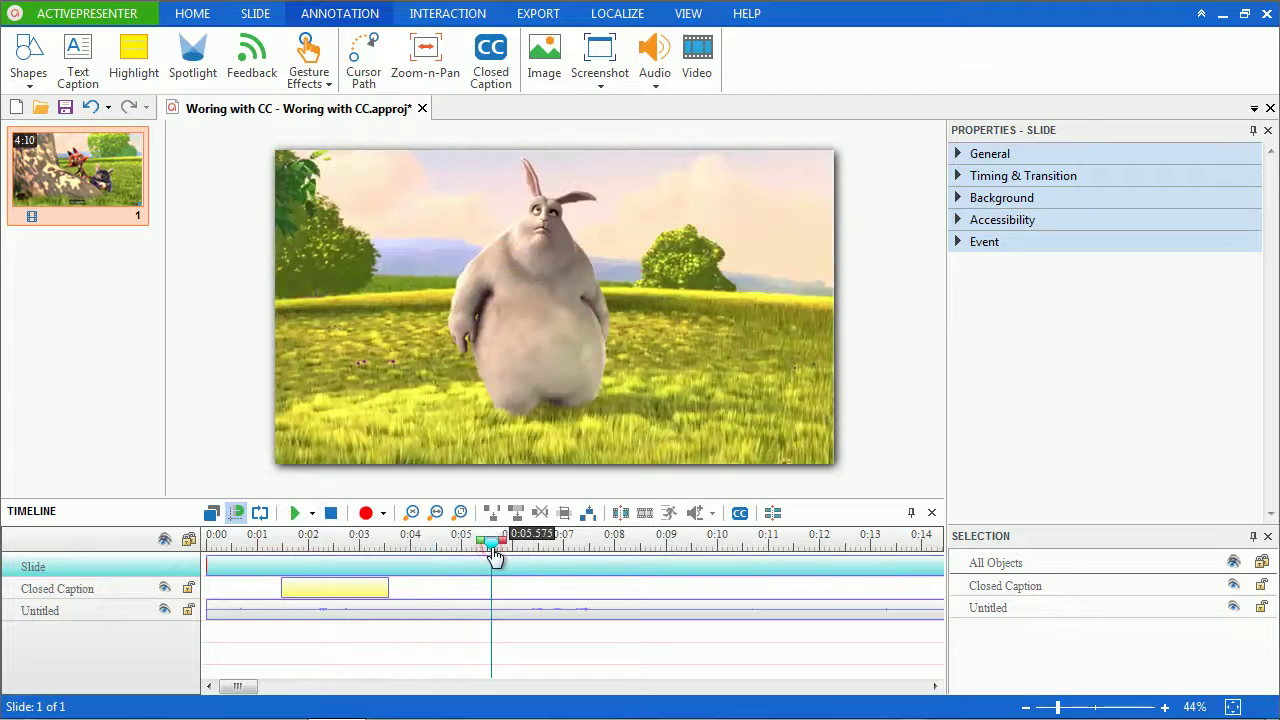
left_click(741, 519)
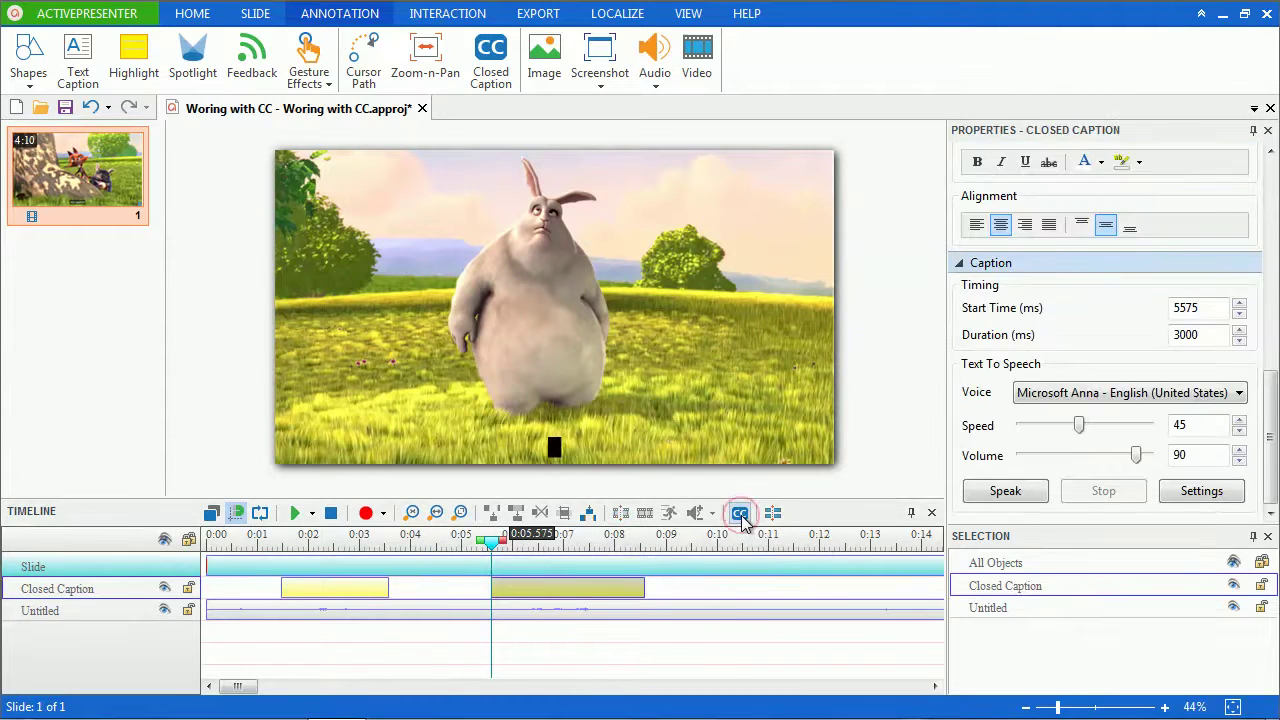
type("my caption 2")
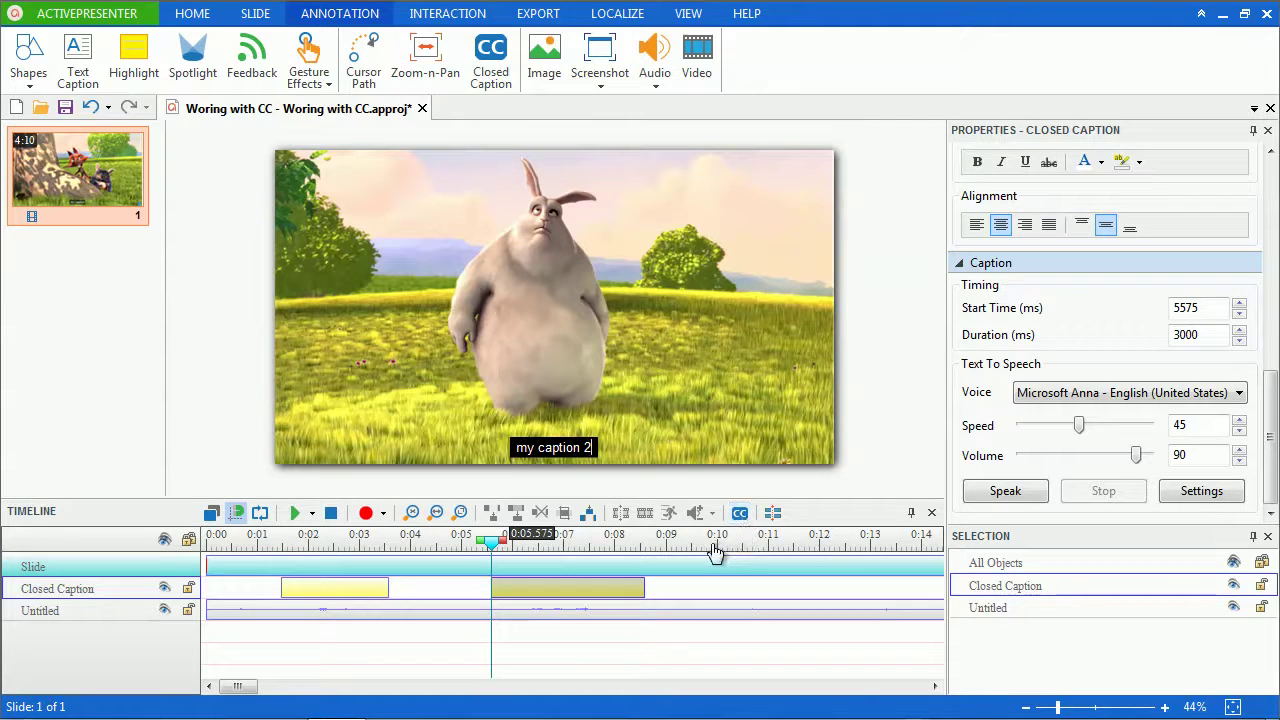
left_click(711, 543)
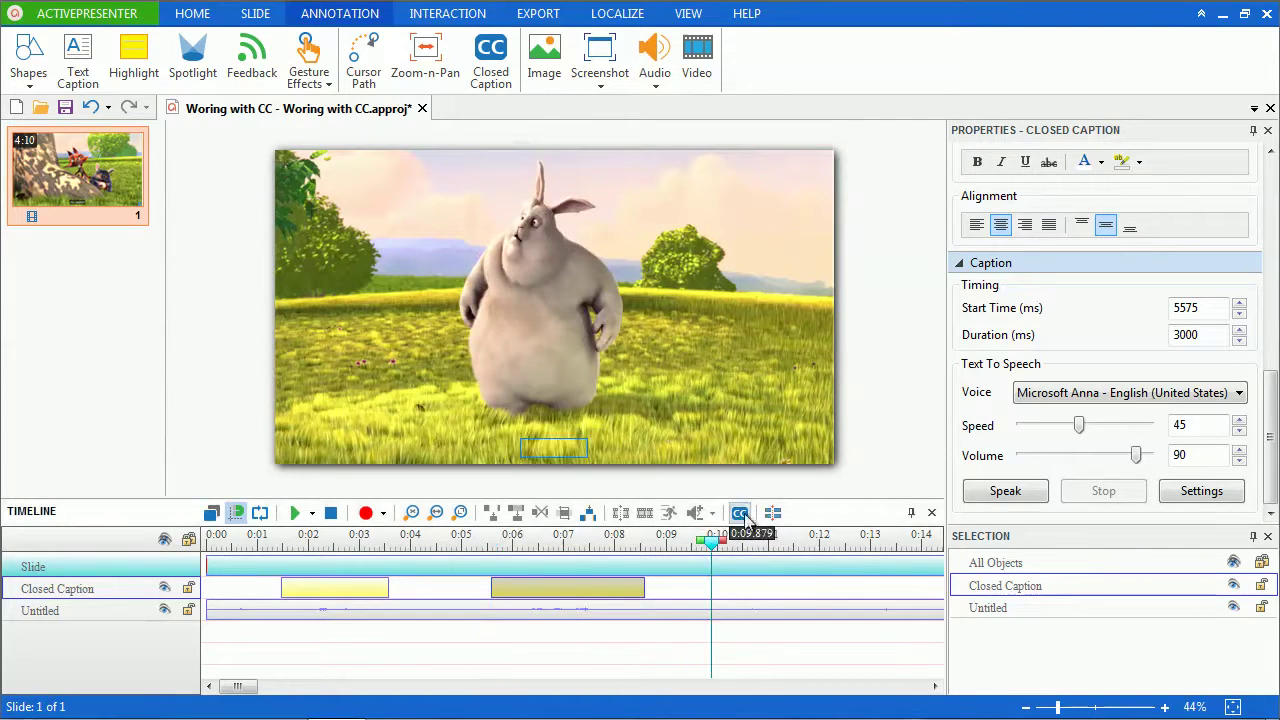
left_click(740, 514)
type("my")
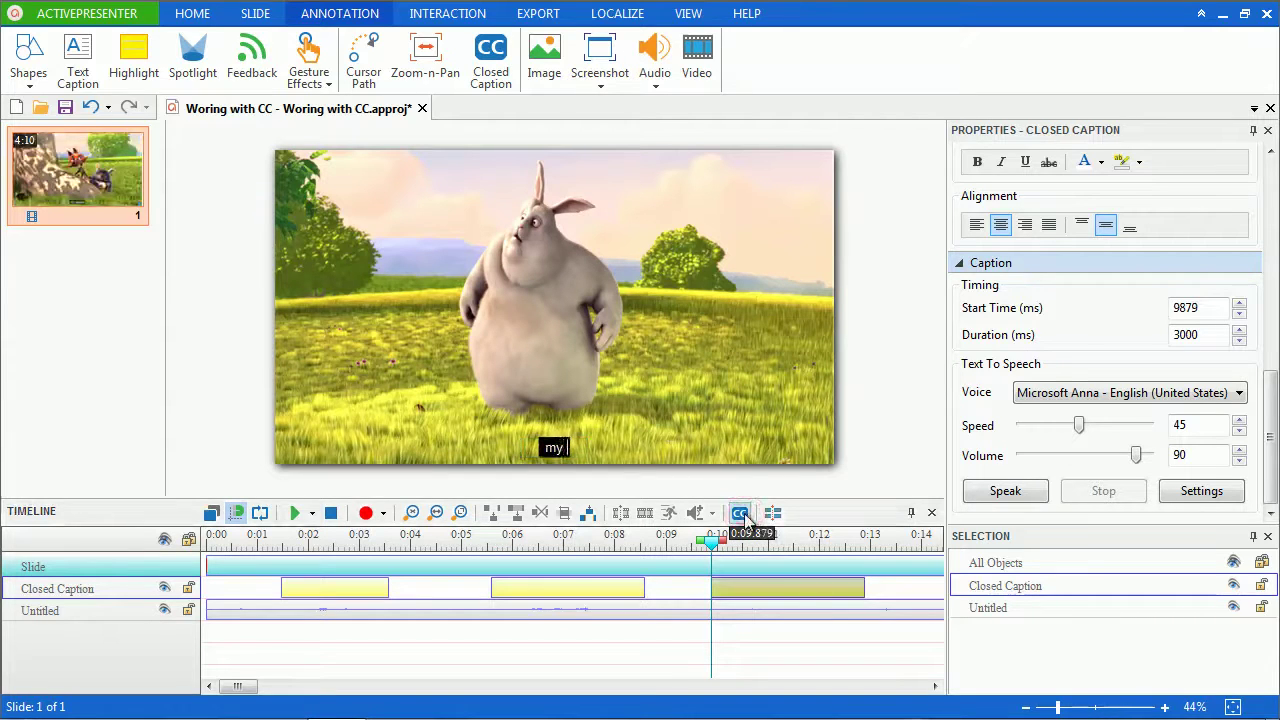
type(" caption 3")
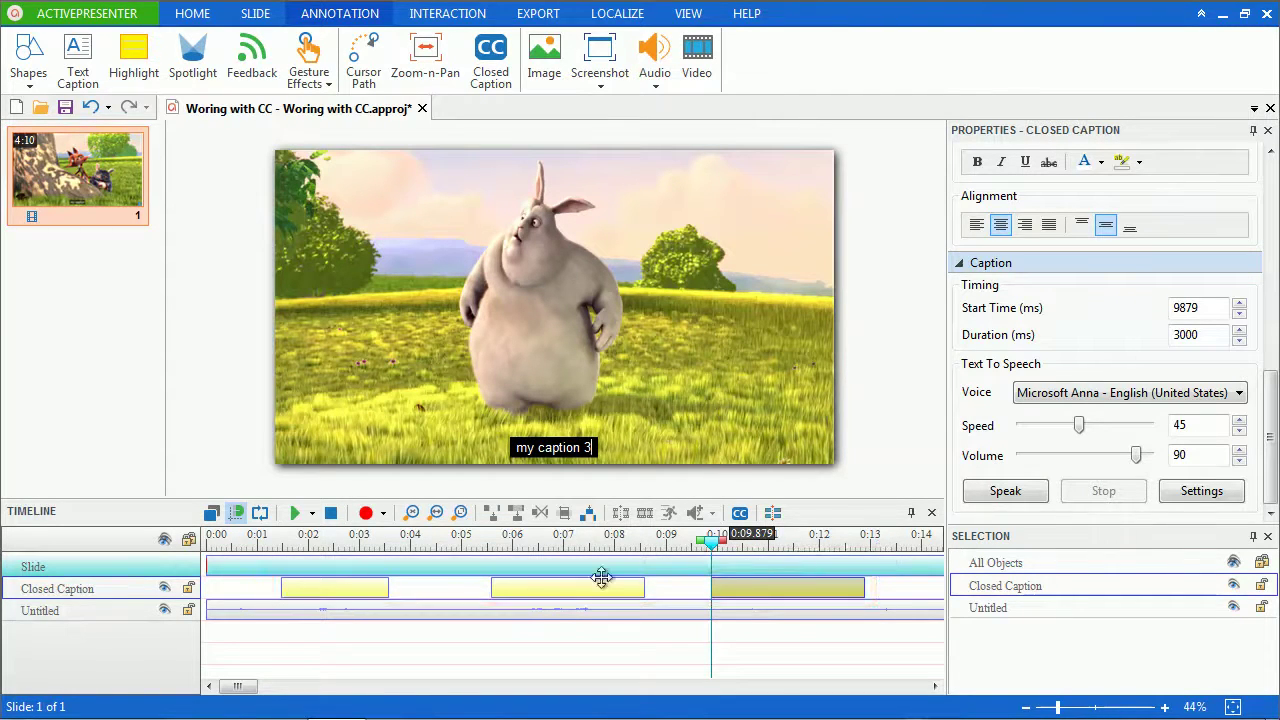
Delete the first caption, then the captions at 0:05.575 and 0:09.879, leaving only the video
left_click(361, 591)
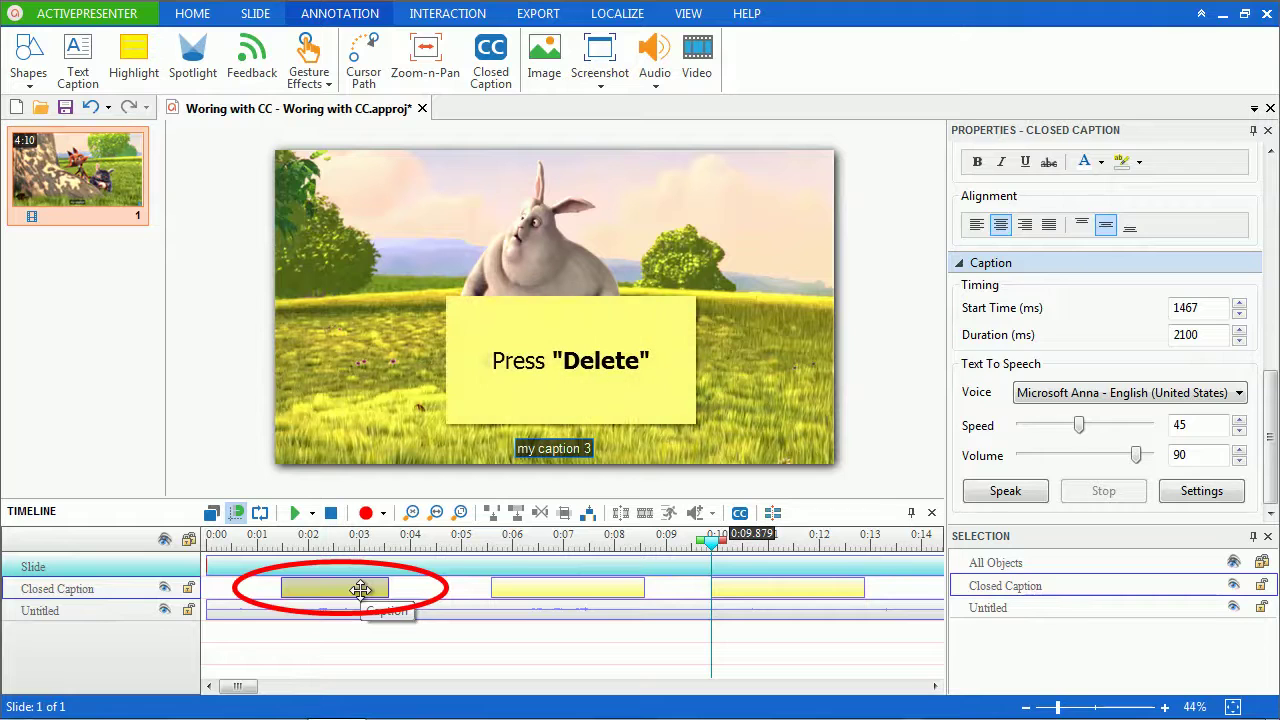
key("Delete")
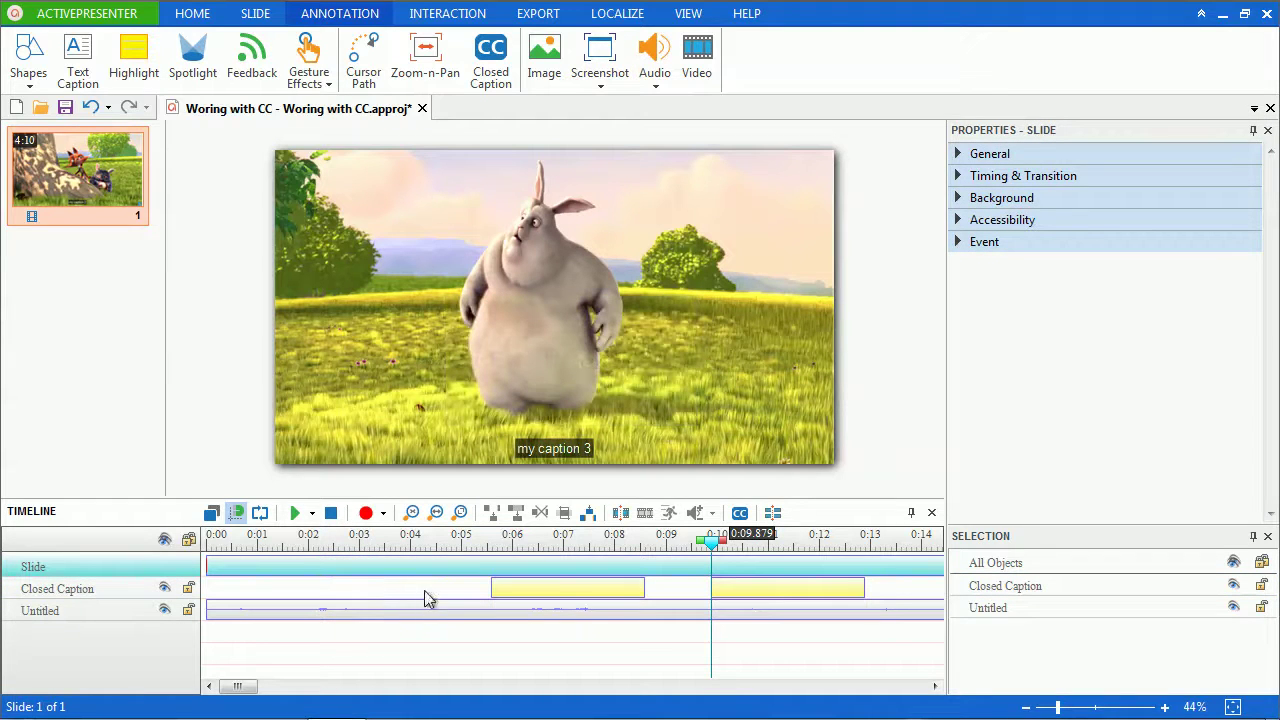
left_click(526, 591)
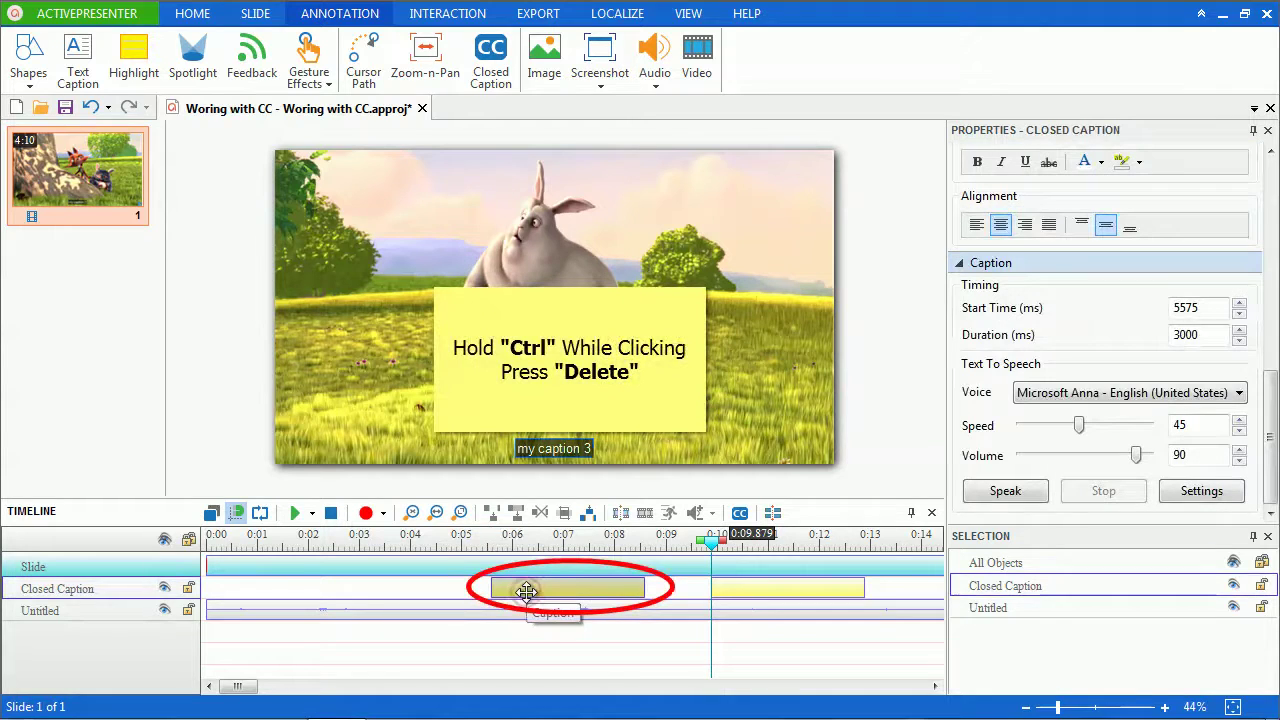
left_click(747, 586, "ctrl")
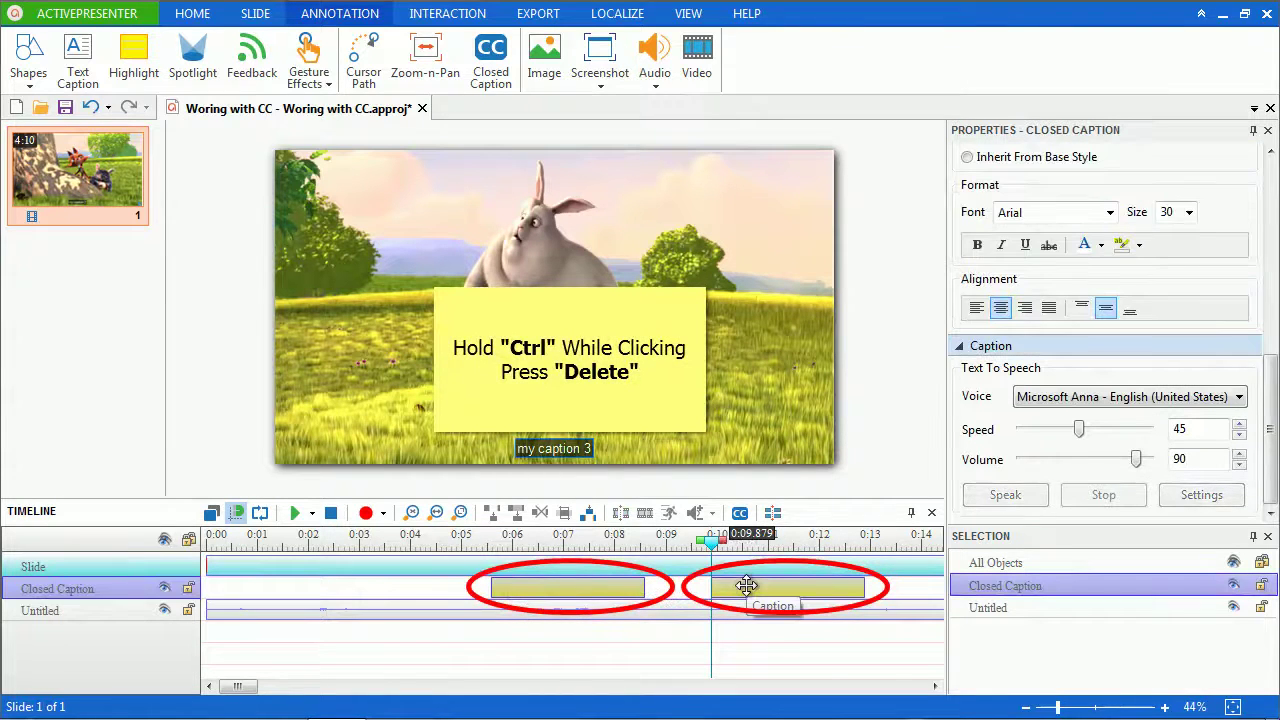
key("Delete")
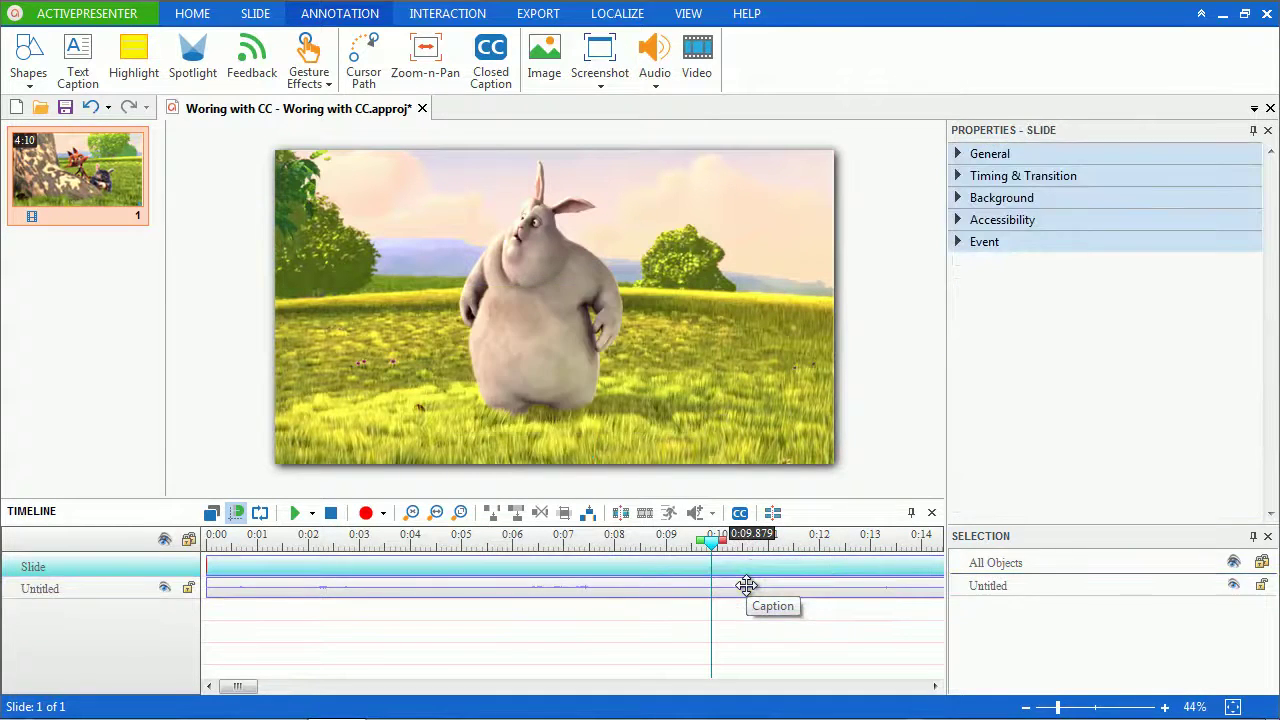